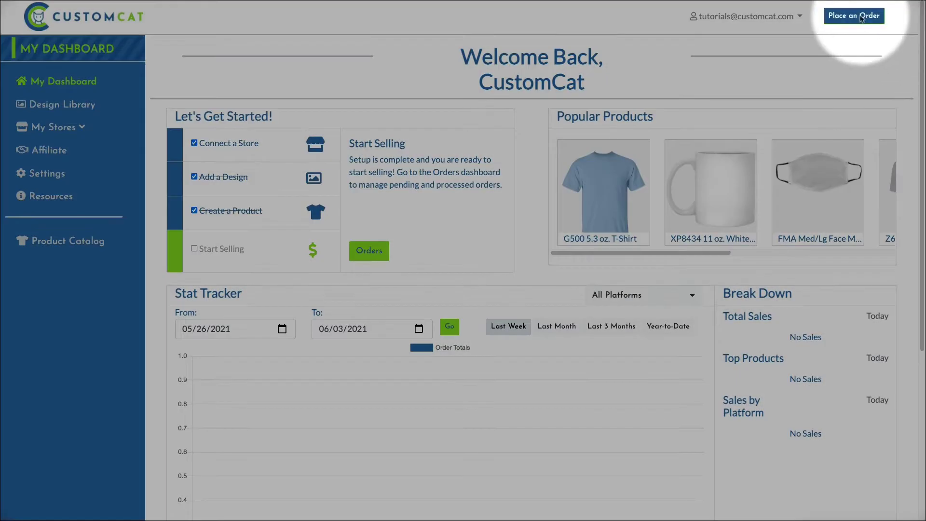
Start a manual order for CustomCat Tutorials and add the Z61 from men's short-sleeve T-shirts
left_click(862, 17)
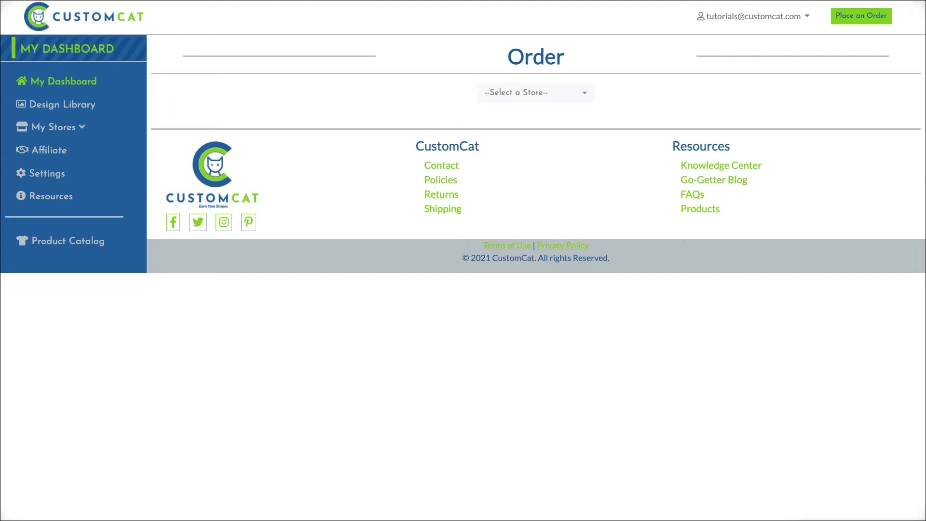
left_click(579, 93)
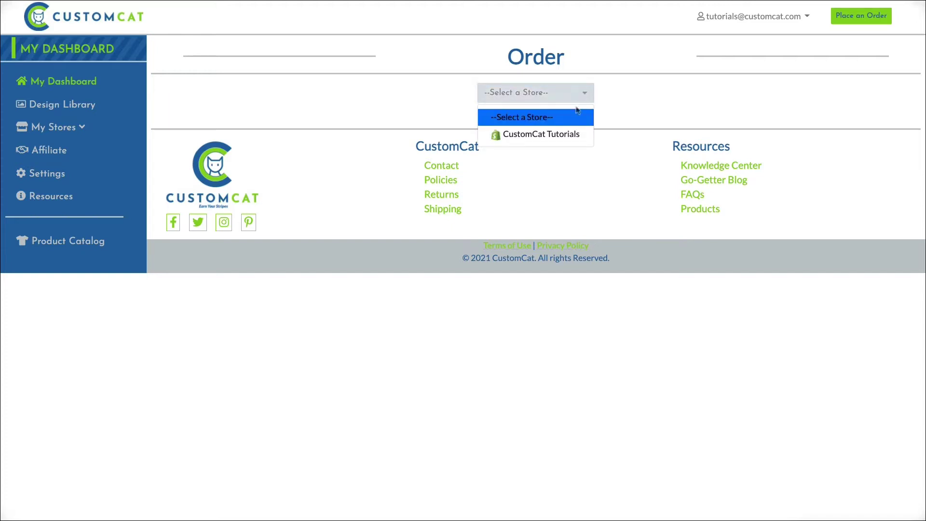
left_click(573, 134)
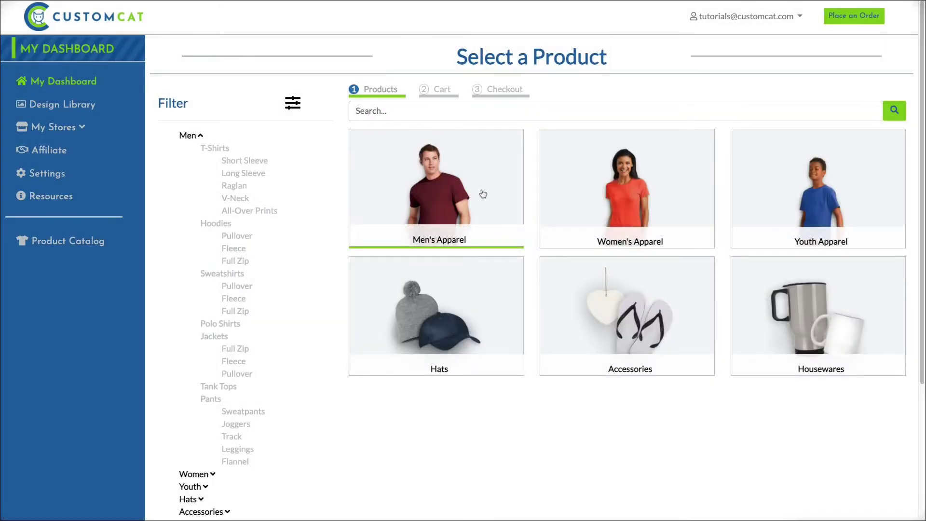
left_click(238, 163)
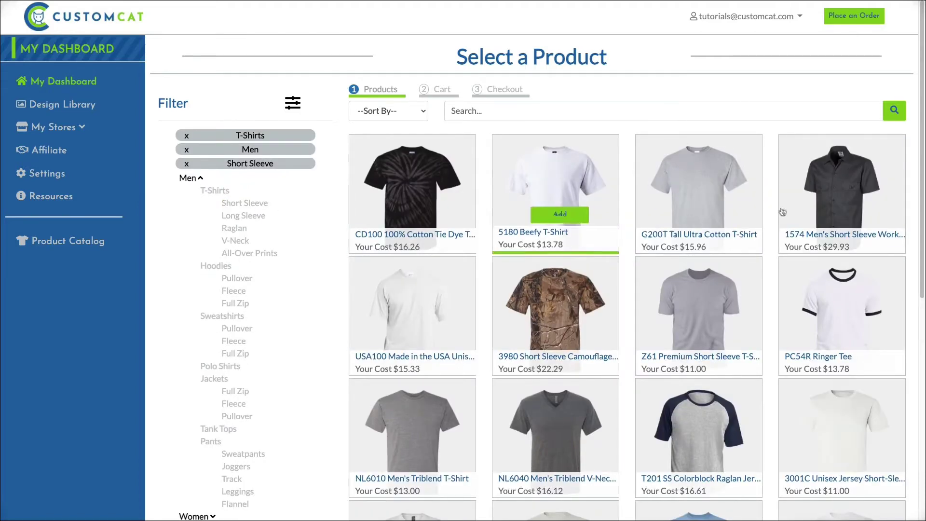
left_click(702, 336)
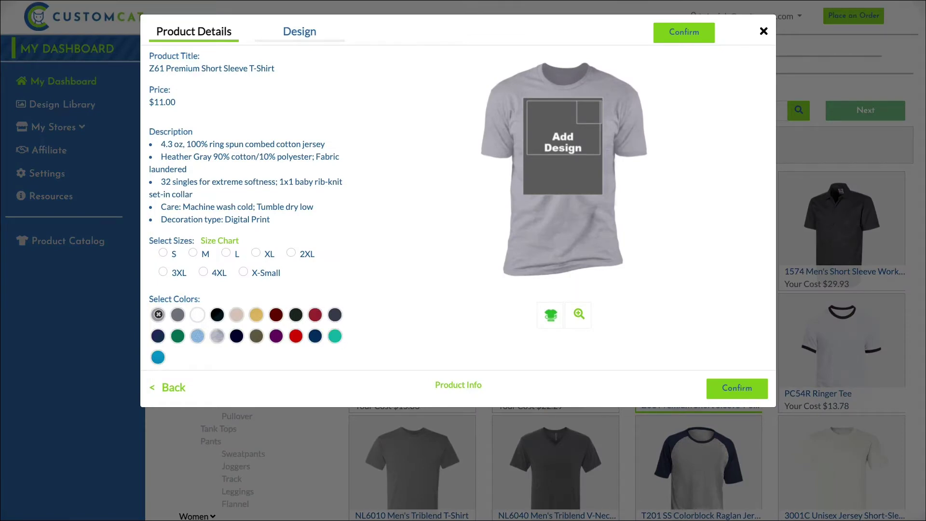
Set the Z61 T-shirt to size M in black
left_click(193, 252)
left_click(217, 315)
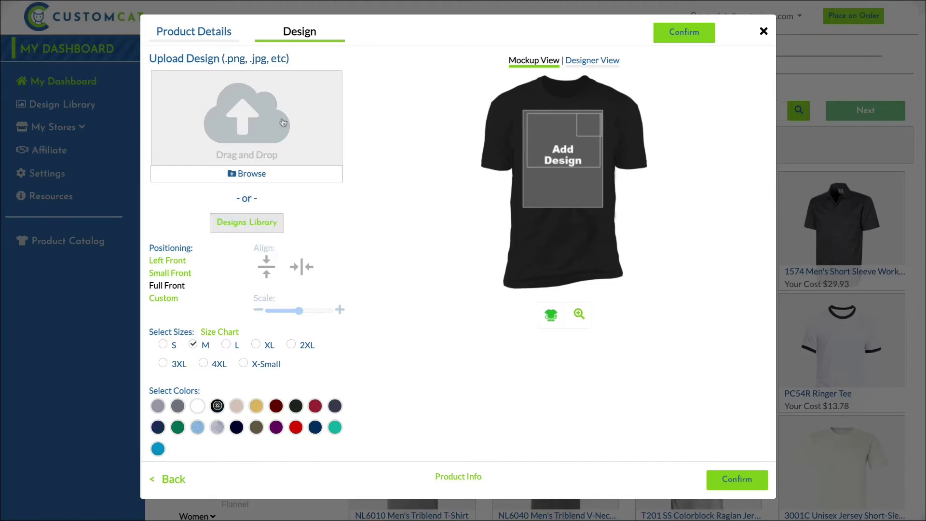
Apply the blue cat design to the shirt and switch it to custom positioning
left_click(247, 233)
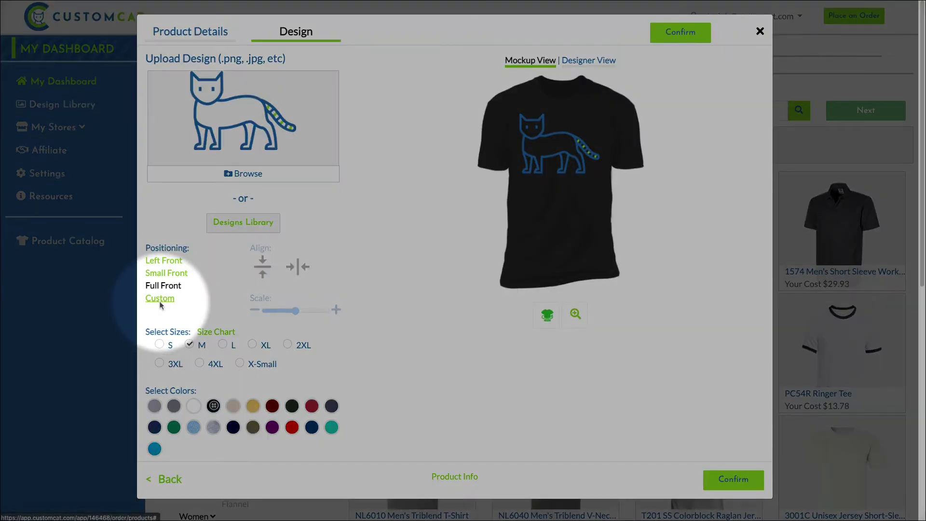
left_click(160, 300)
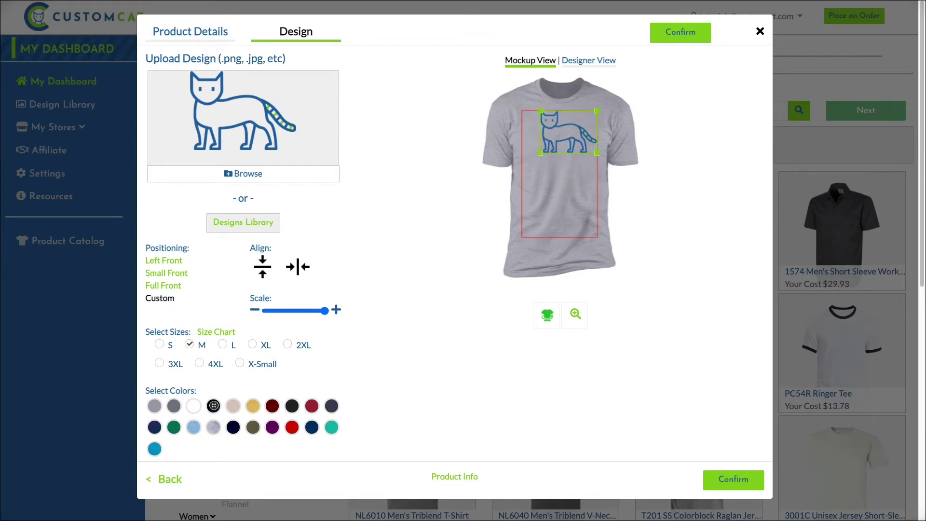
Shrink the cat design onto the upper chest, confirm the shirt, and go to the cart
left_click_drag(522, 168, 570, 134)
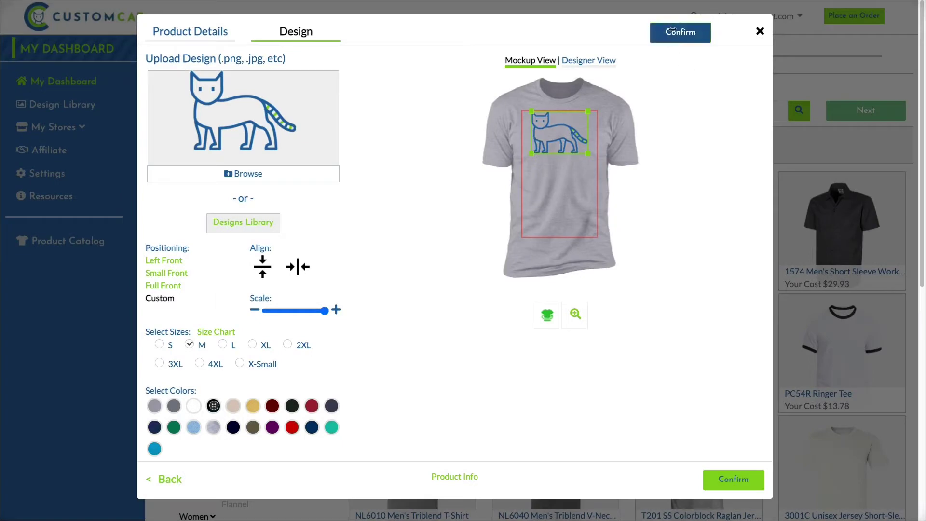
left_click(673, 30)
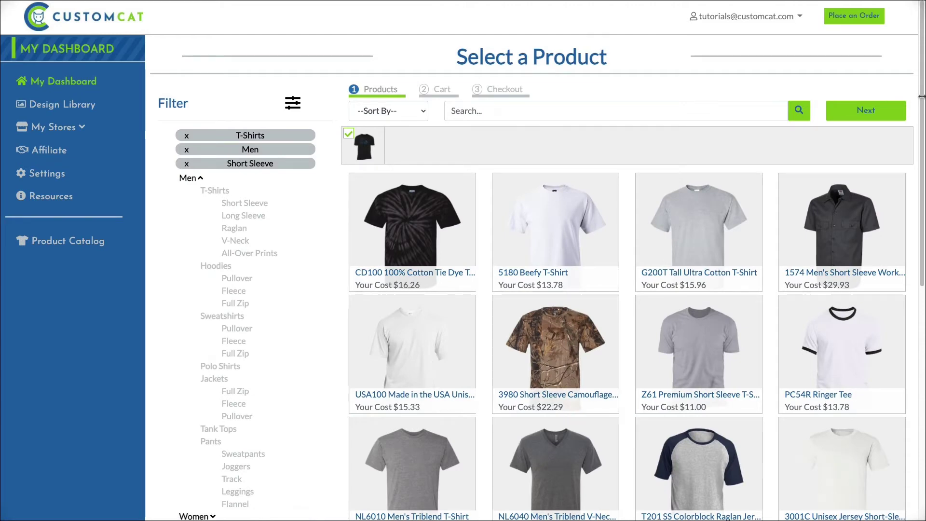
left_click(867, 111)
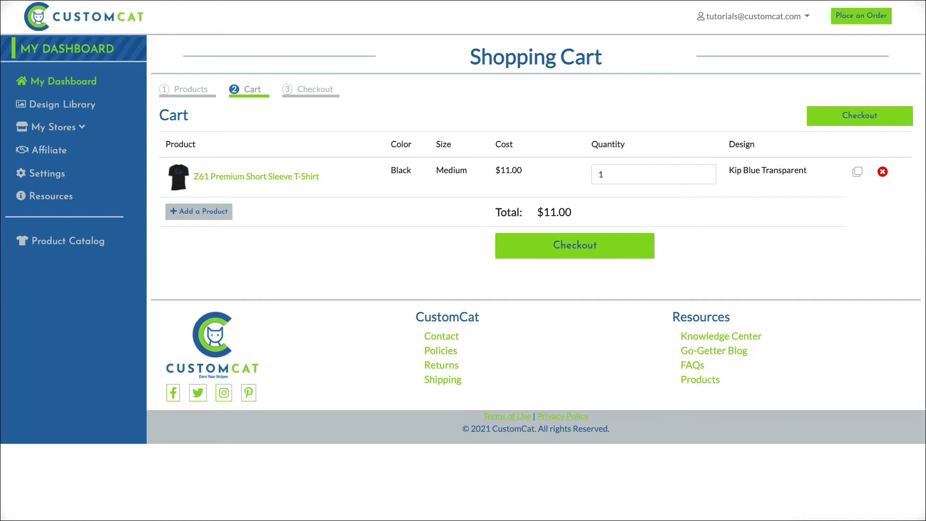
Proceed from the cart with the black medium Z61 shirt to checkout
left_click(570, 244)
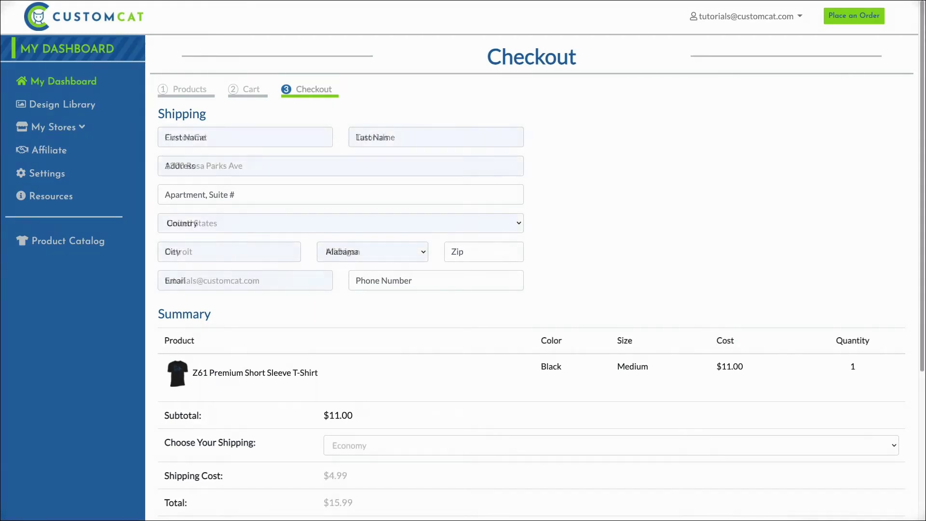
Autofill the Detroit, Michigan shipping address and choose Ground shipping for a $22.99 total
key("Return")
scroll(531, 289, "down", 4)
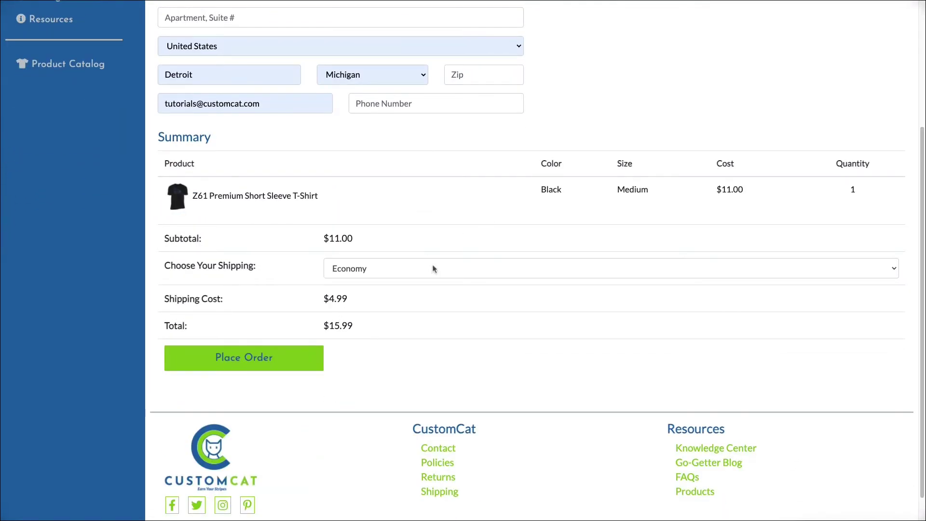
left_click(367, 268)
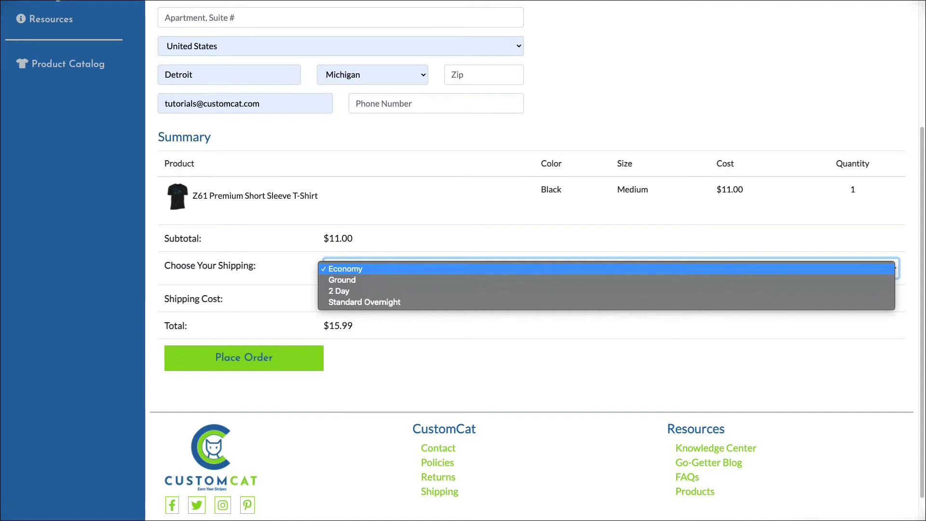
key("Down")
key("Return")
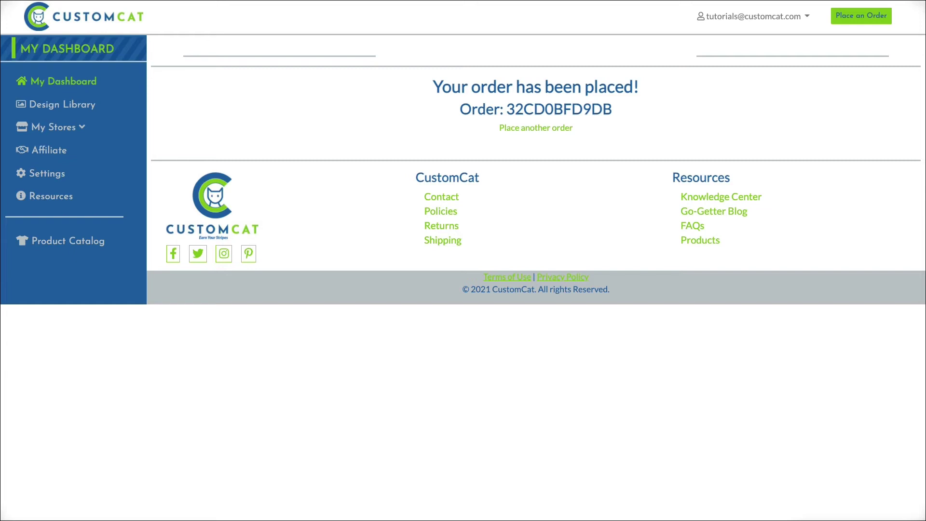
Open the CustomCat Tutorials View Orders list and open a support message for order 32CD0BFD9DB
left_click(38, 126)
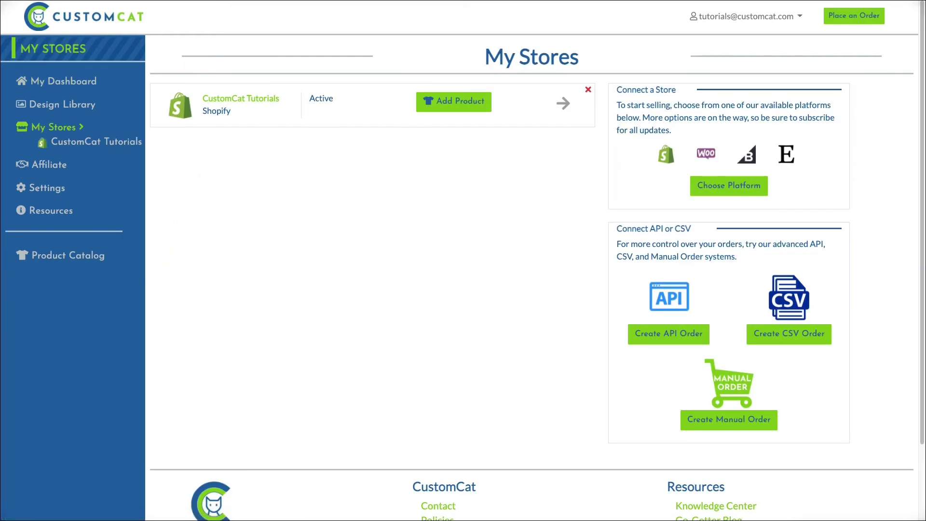
left_click(276, 101)
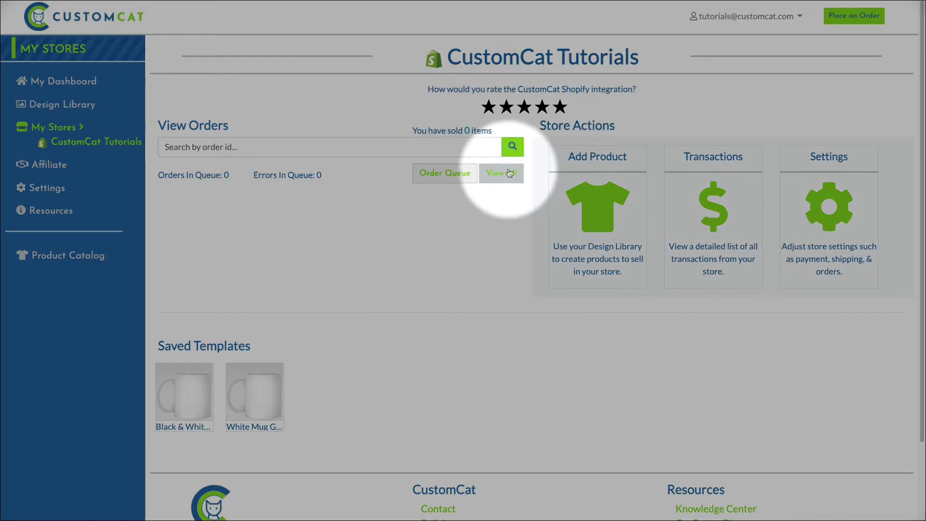
left_click(509, 174)
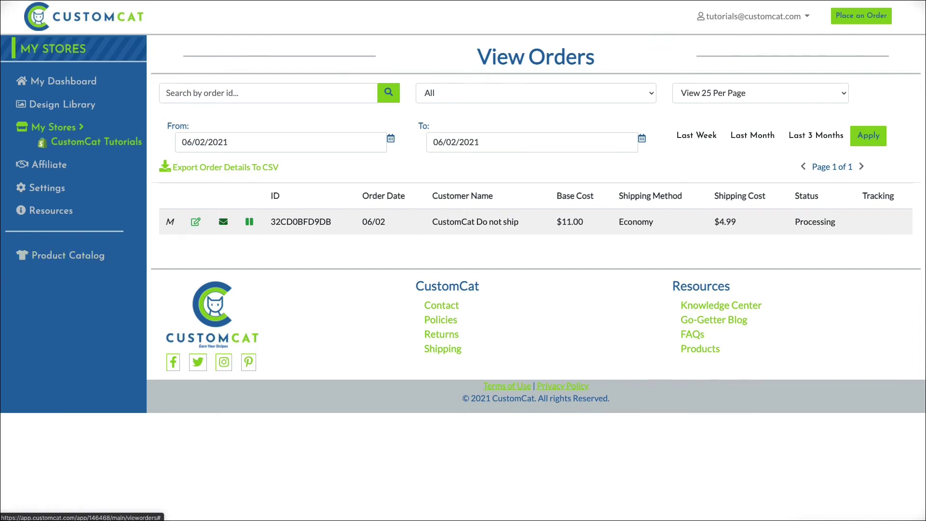
left_click(223, 221)
Dismiss the support form and pause order 32CD0BFD9DB, confirming the hold
key("Escape")
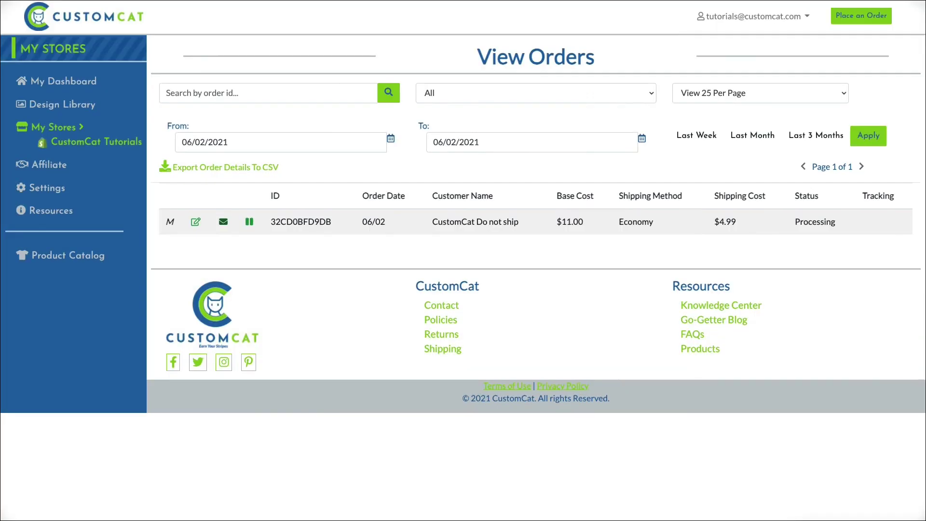
left_click(249, 222)
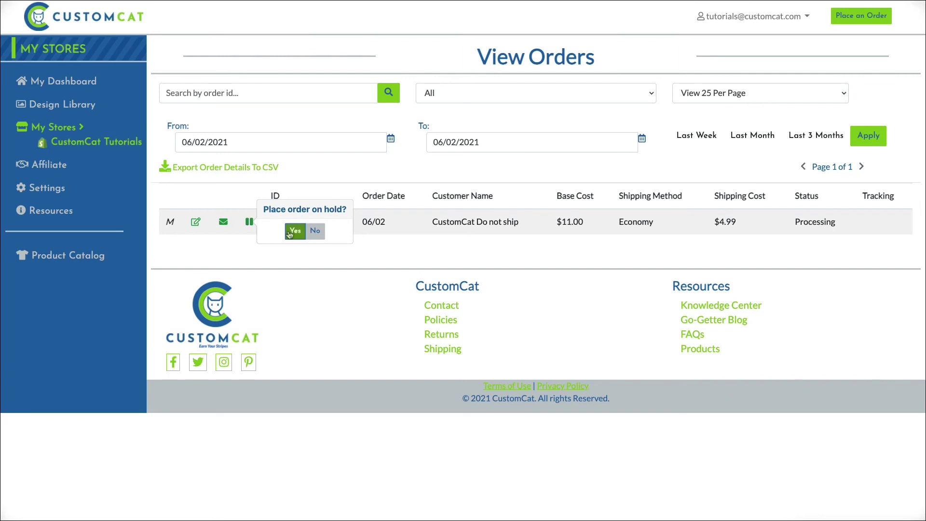
left_click(295, 230)
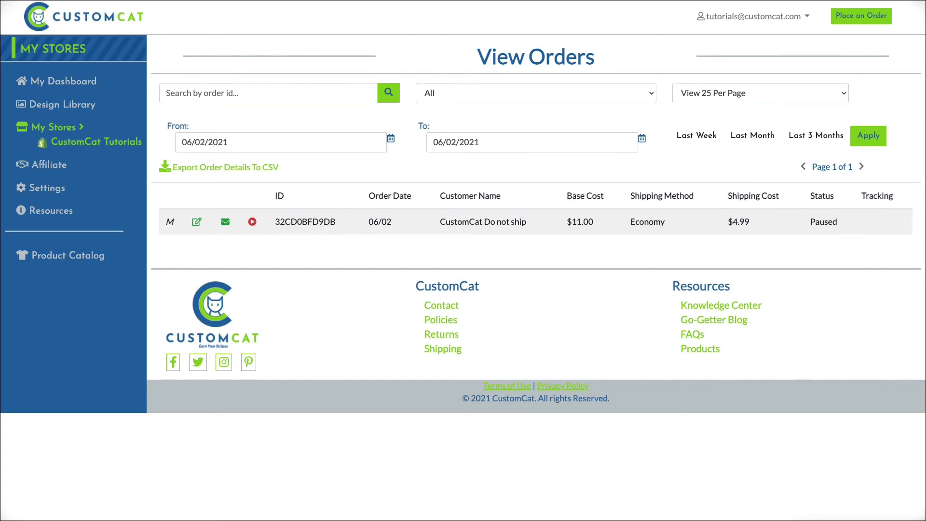